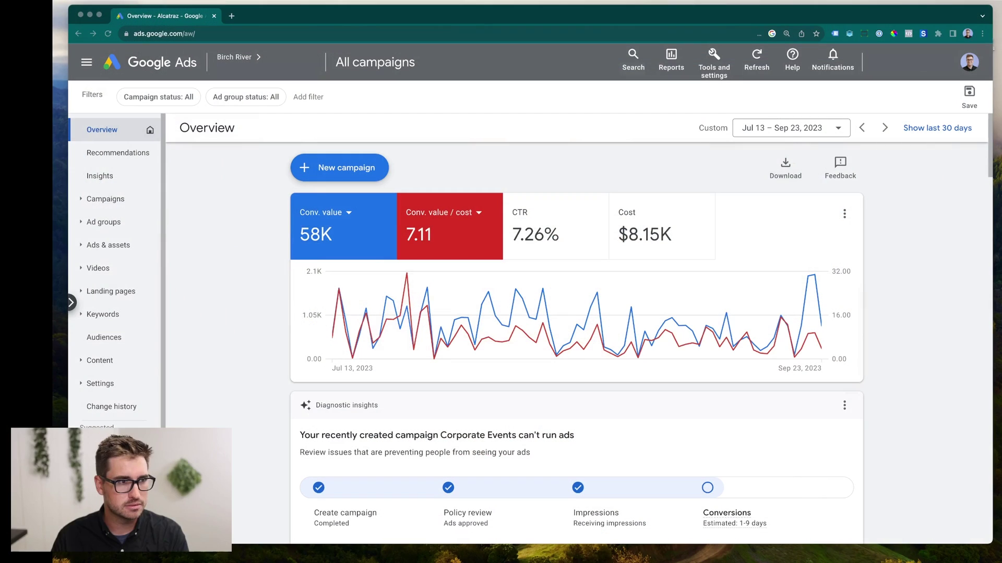
# - Go to Tools and settings > Measurement > Conversions to show the Purchase goal actions
pyautogui.click(512, 176)
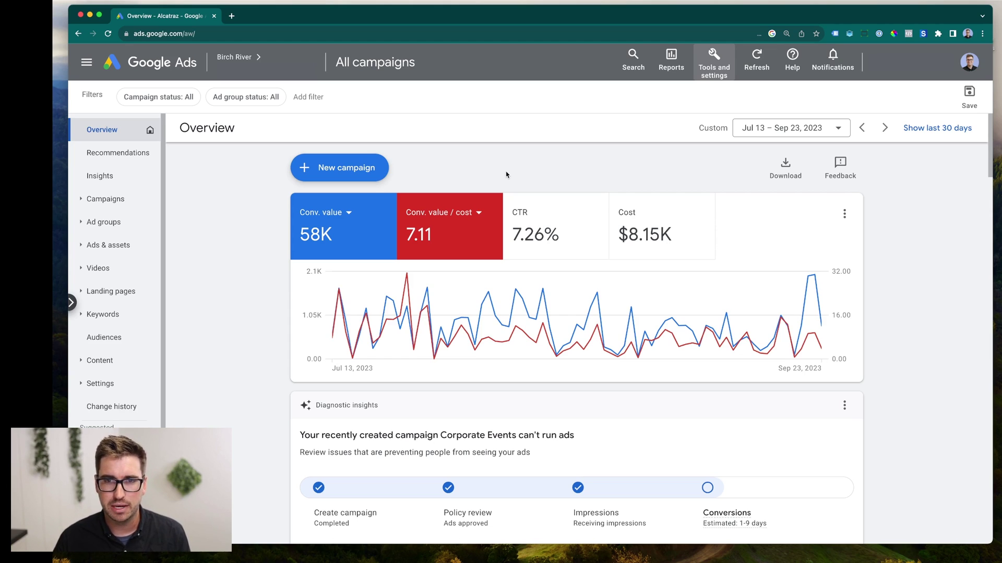
pyautogui.click(724, 68)
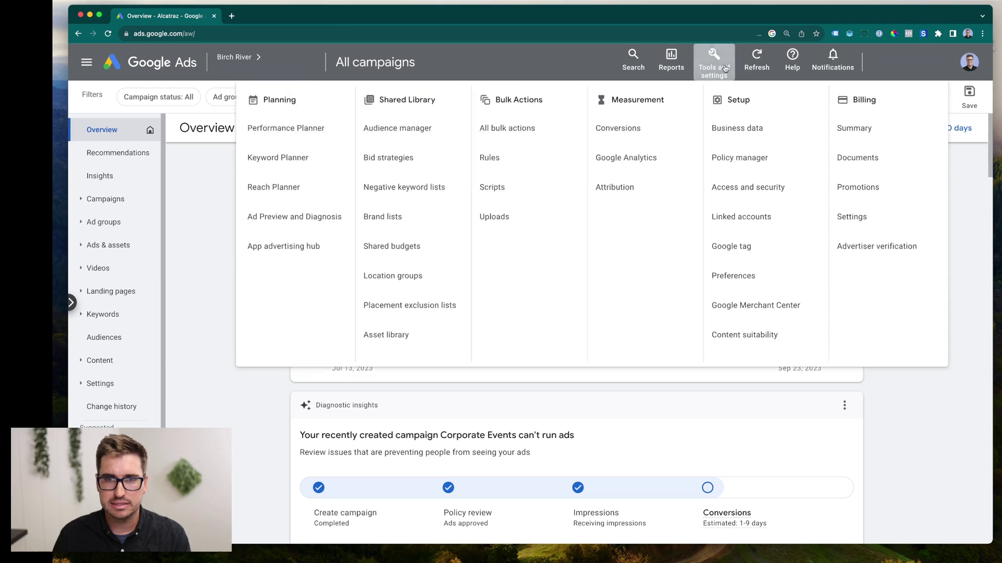
pyautogui.click(629, 134)
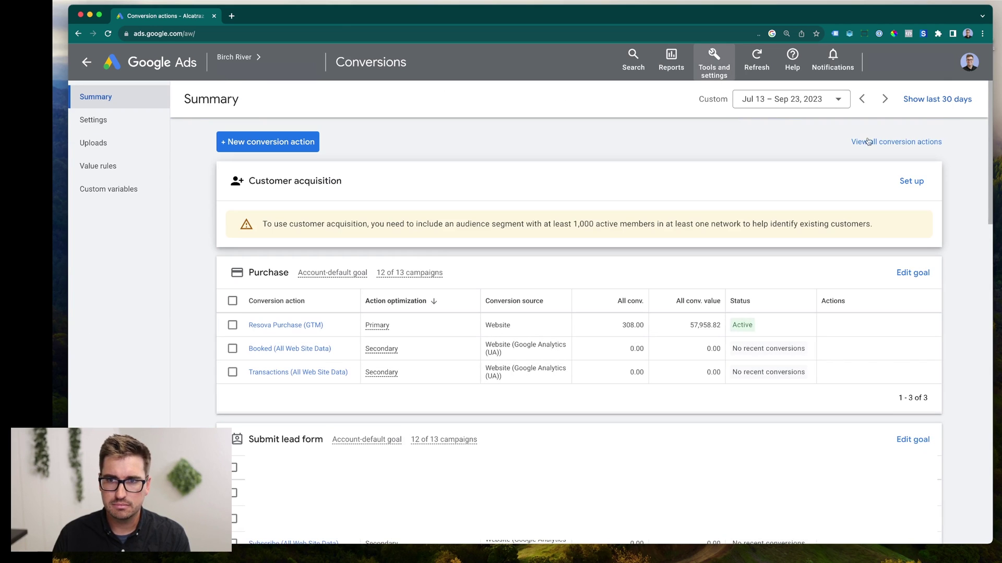
# - Zoom the browser to 175% and scroll to the Purchase actions table
pyautogui.scroll(-1, 986, 157)
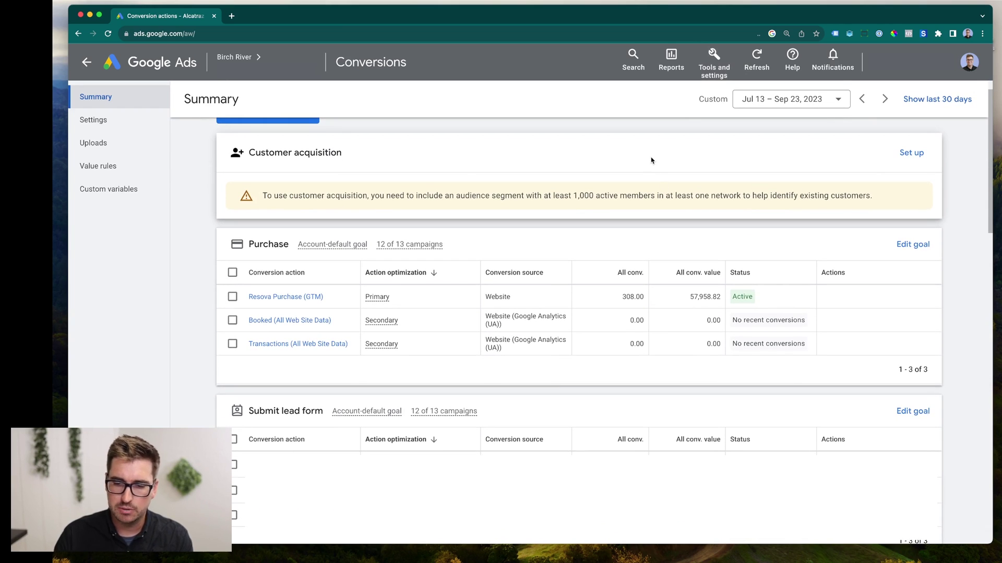
pyautogui.press('super+equal')
pyautogui.press('super+equal')
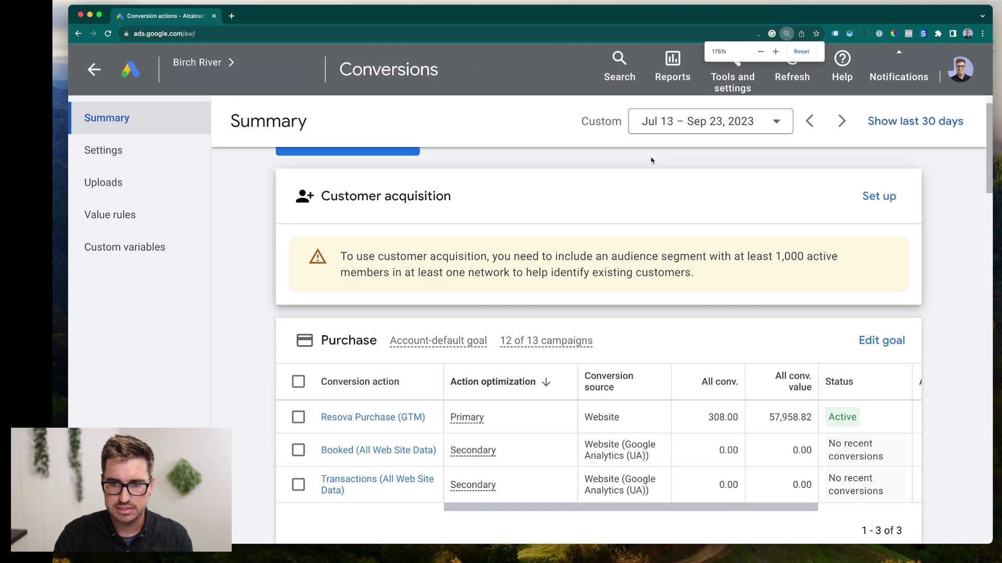
pyautogui.scroll(-4, 651, 160)
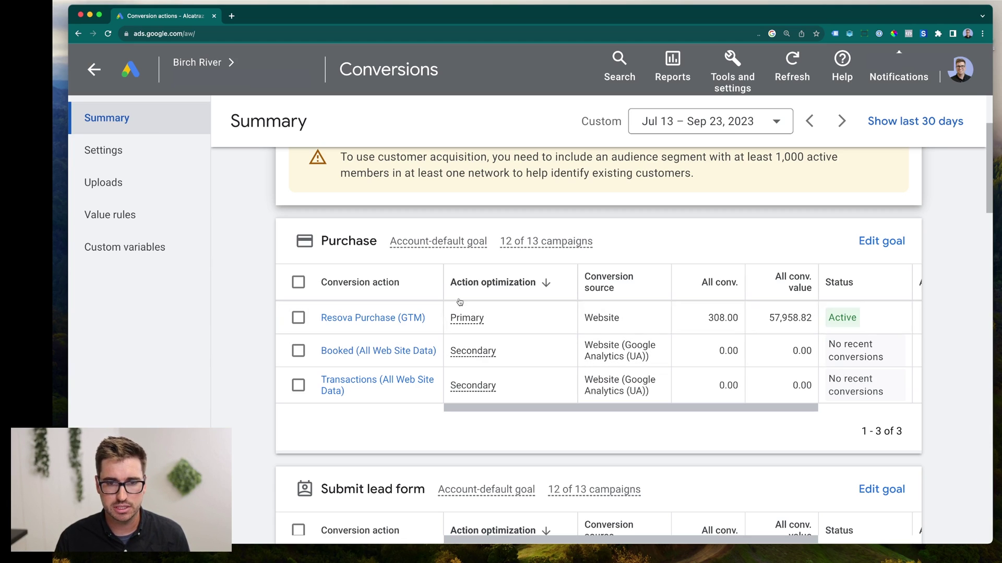
pyautogui.hscroll(5, 608, 396)
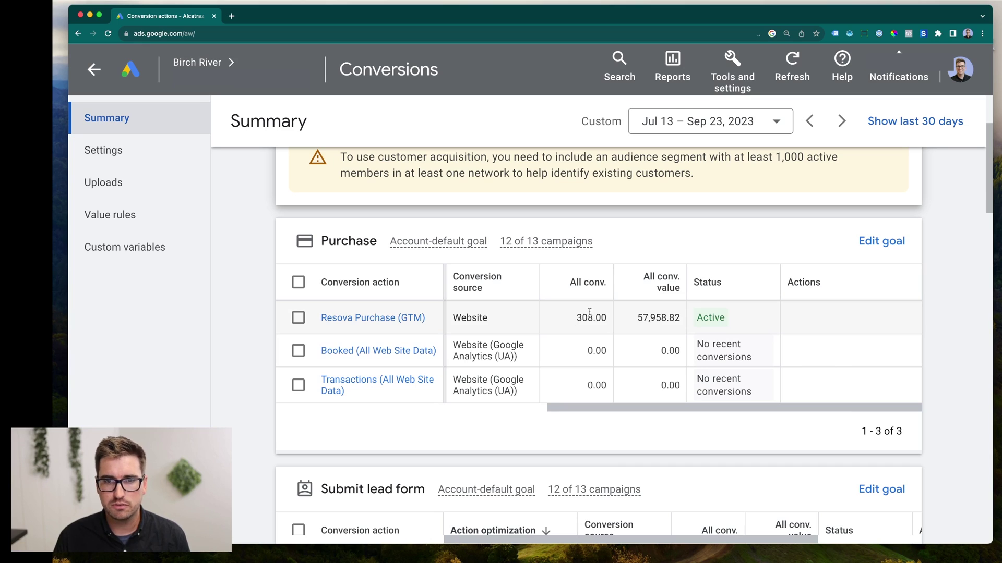
pyautogui.moveTo(574, 323); pyautogui.dragTo(608, 327)
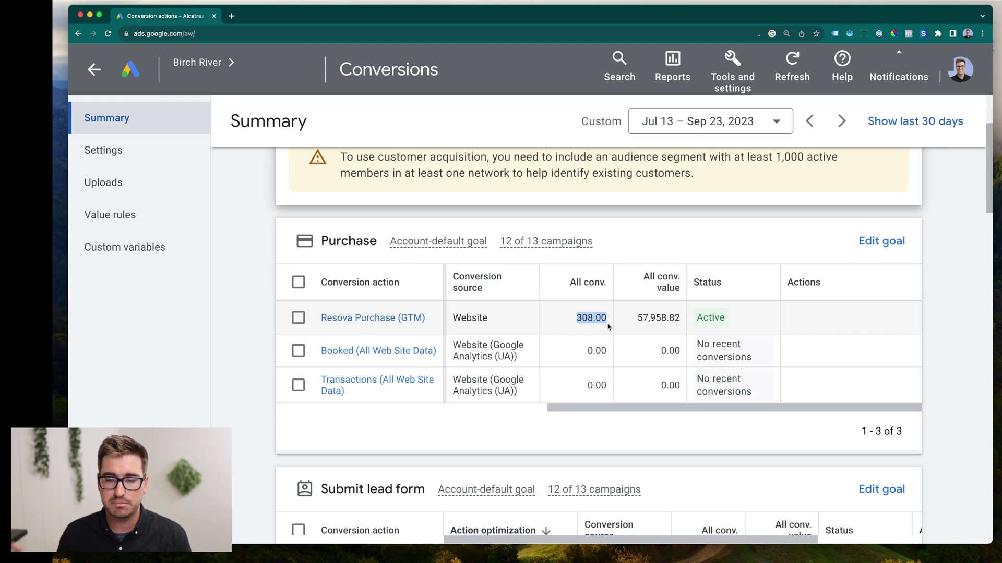
pyautogui.click(633, 324)
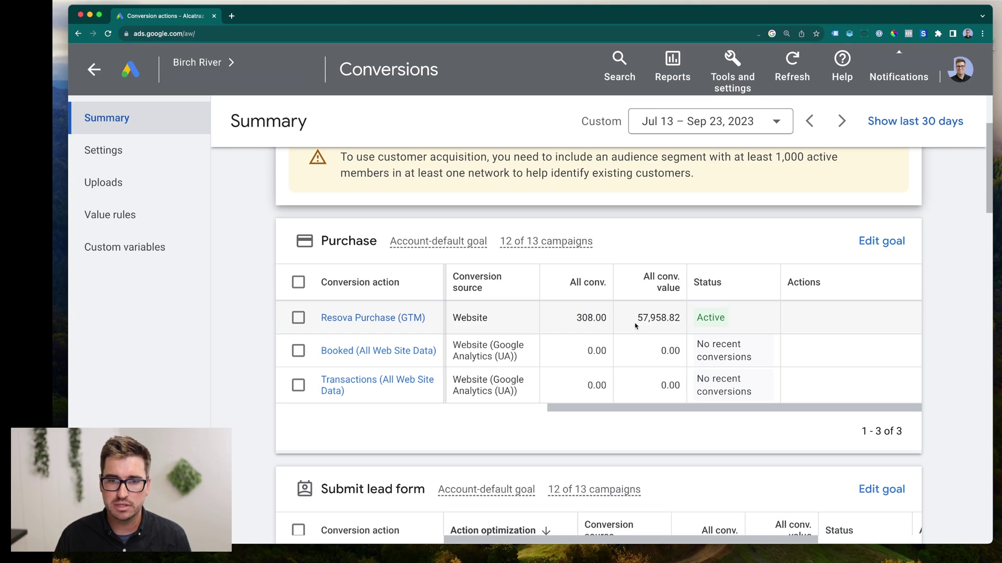
pyautogui.moveTo(637, 323); pyautogui.dragTo(680, 326)
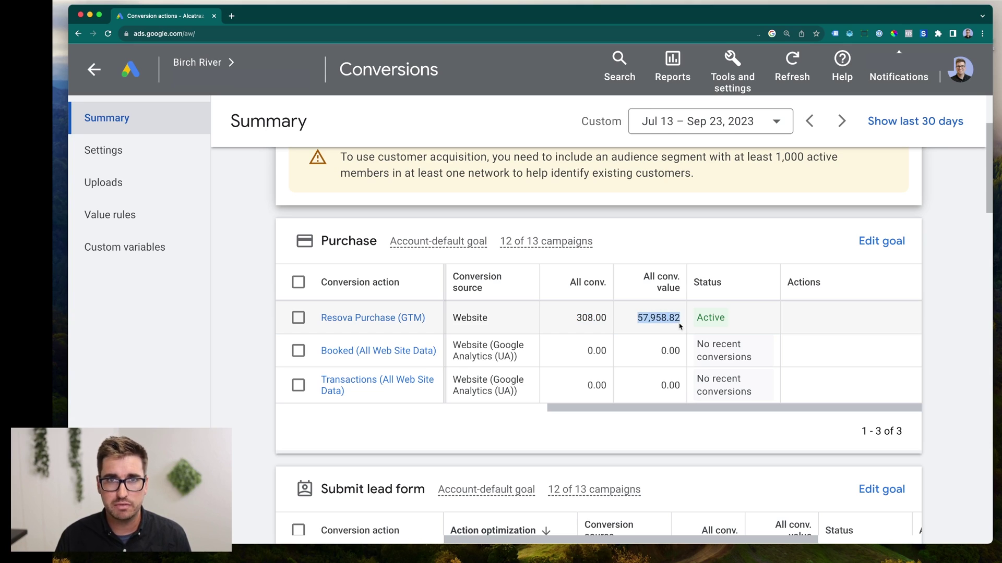
pyautogui.click(652, 327)
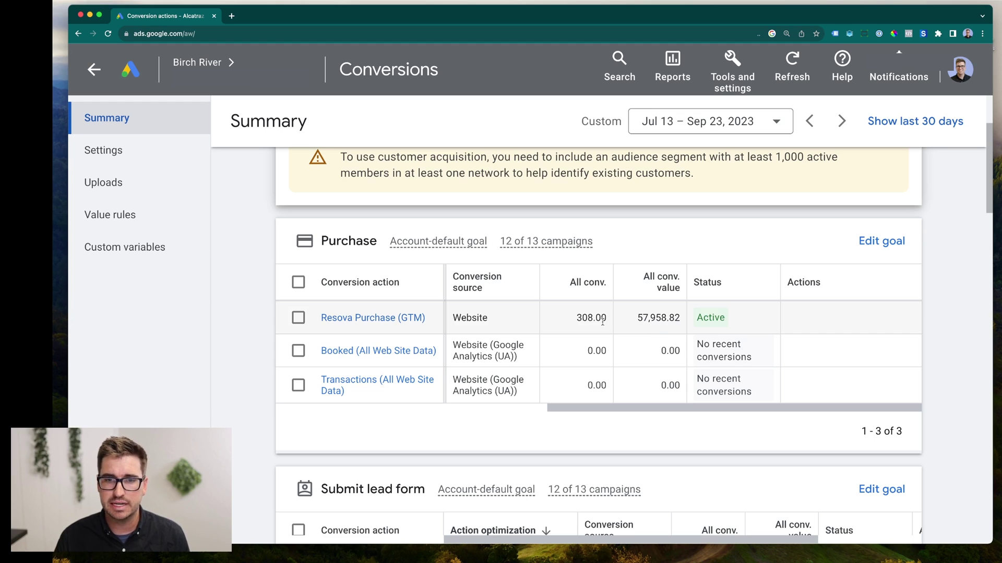
pyautogui.moveTo(575, 319); pyautogui.dragTo(608, 319)
pyautogui.click(621, 324)
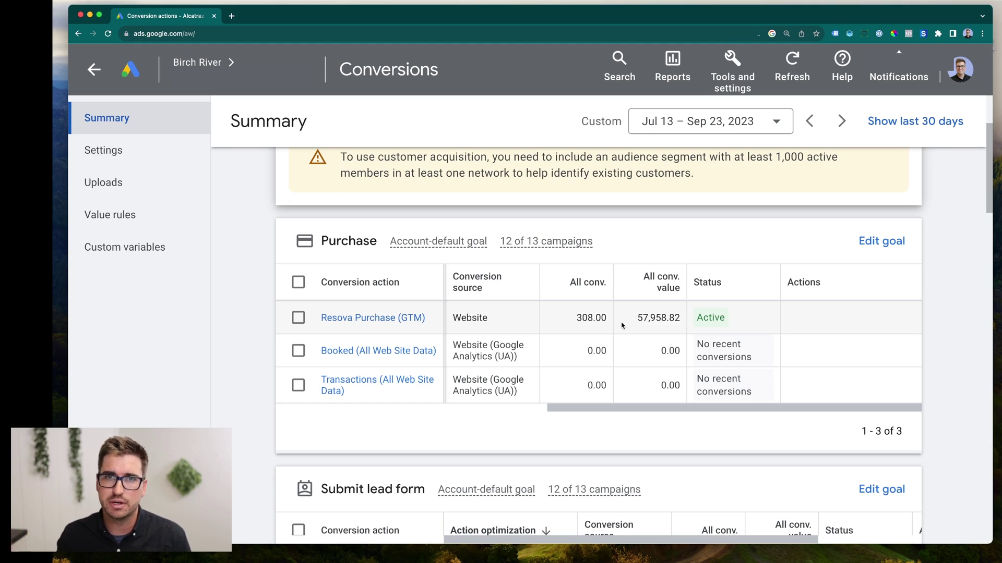
pyautogui.moveTo(603, 319); pyautogui.dragTo(573, 318)
pyautogui.click(597, 343)
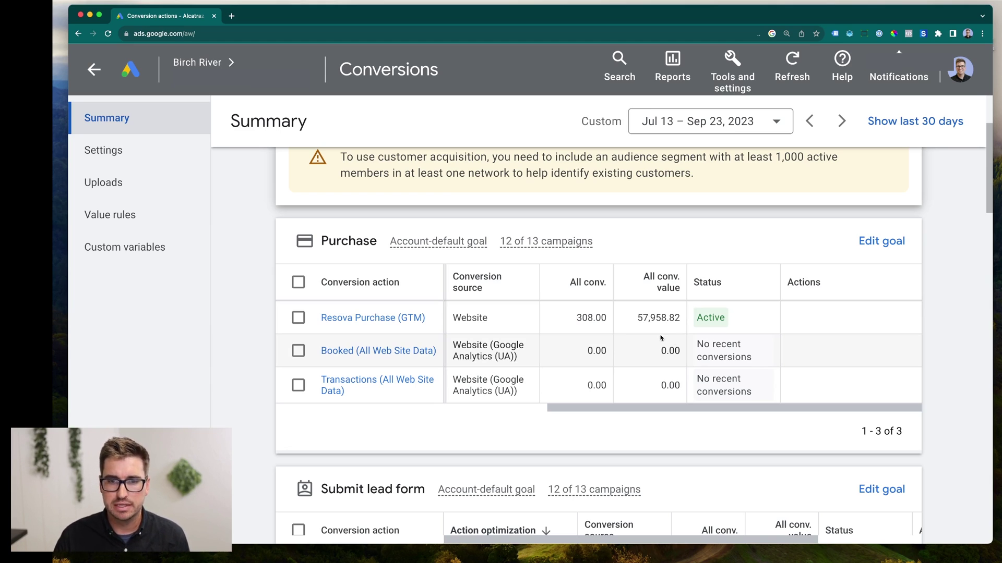
pyautogui.moveTo(576, 318); pyautogui.dragTo(682, 322)
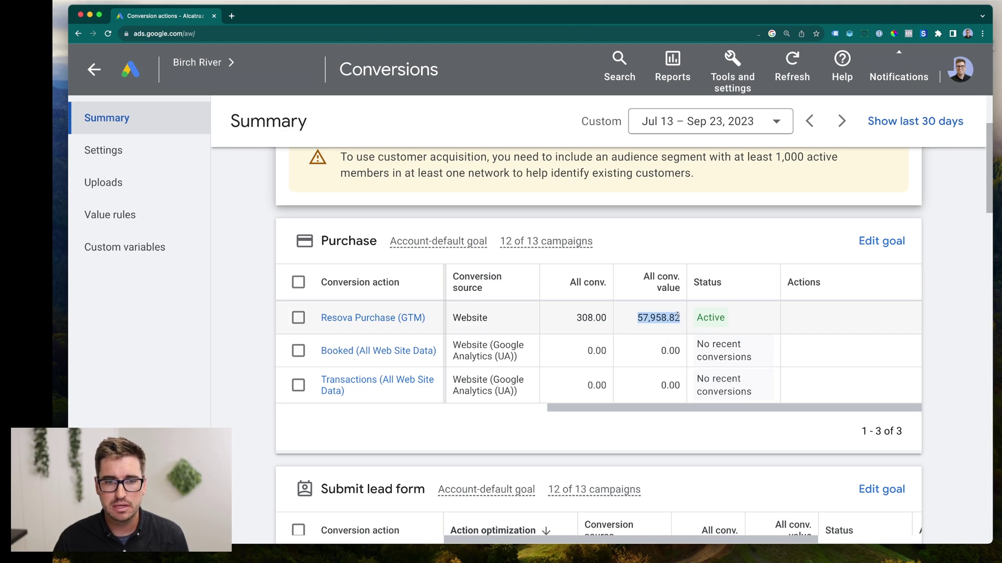
pyautogui.moveTo(673, 408); pyautogui.dragTo(570, 412)
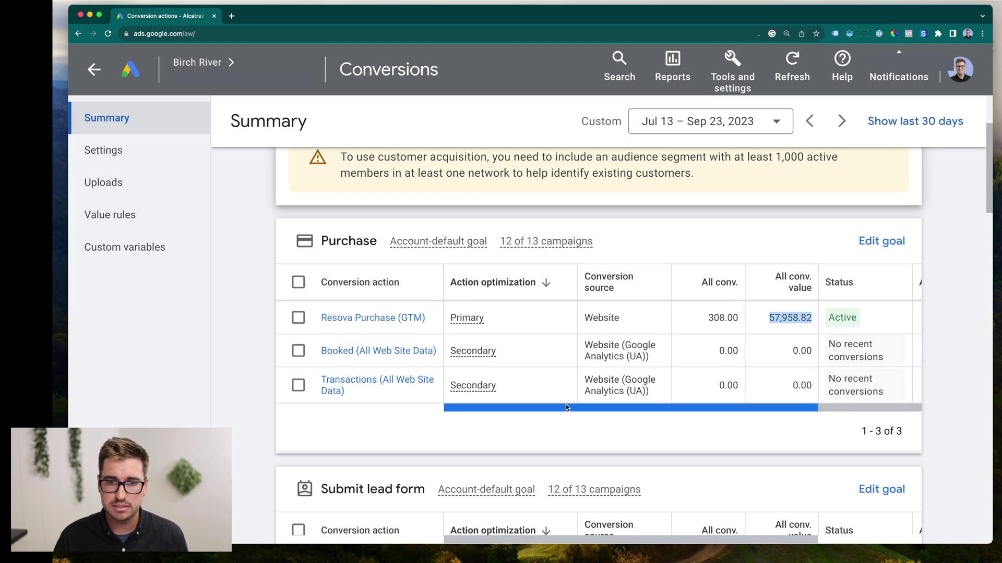
pyautogui.moveTo(533, 407); pyautogui.dragTo(635, 405)
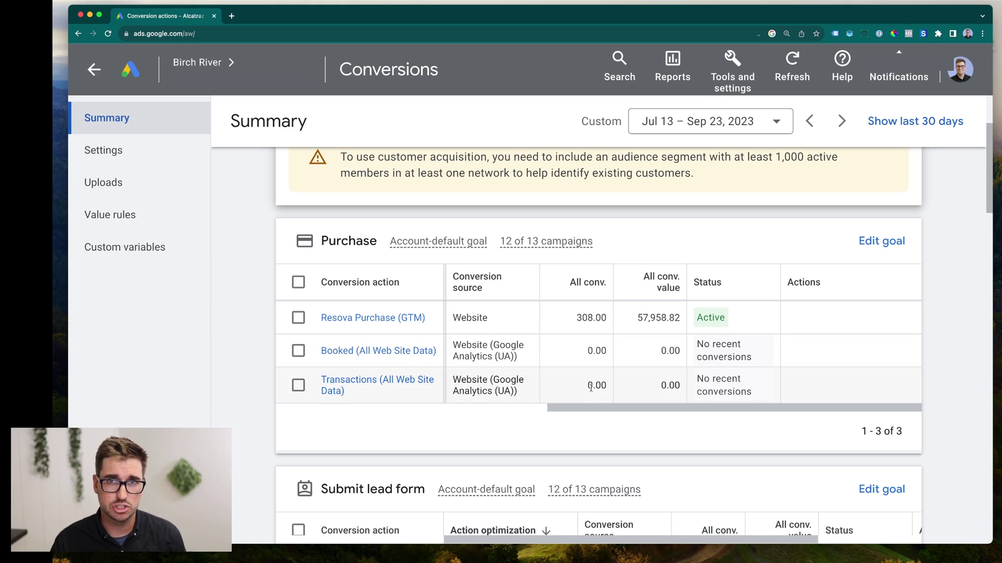
pyautogui.moveTo(592, 409); pyautogui.dragTo(487, 410)
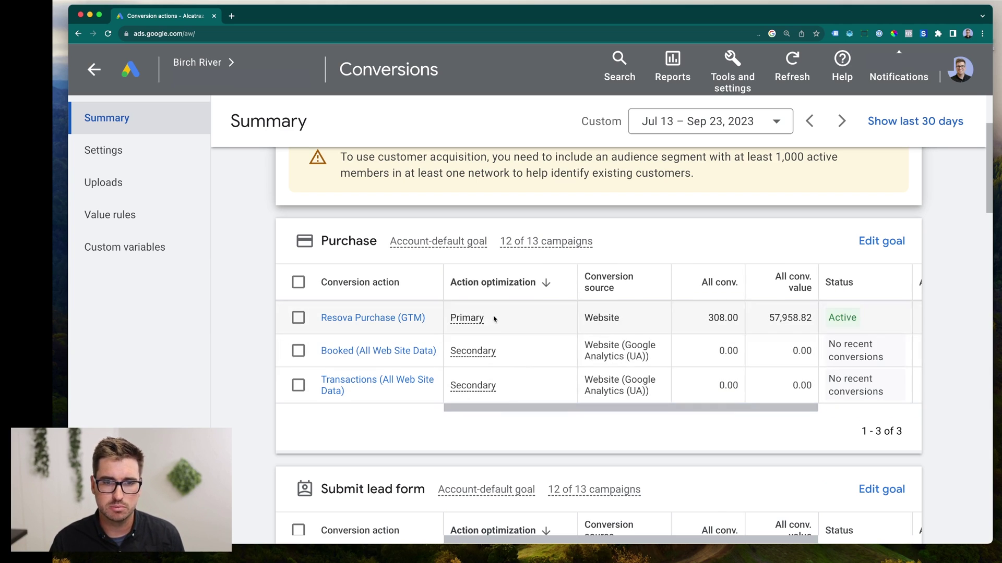
pyautogui.hscroll(5, 624, 409)
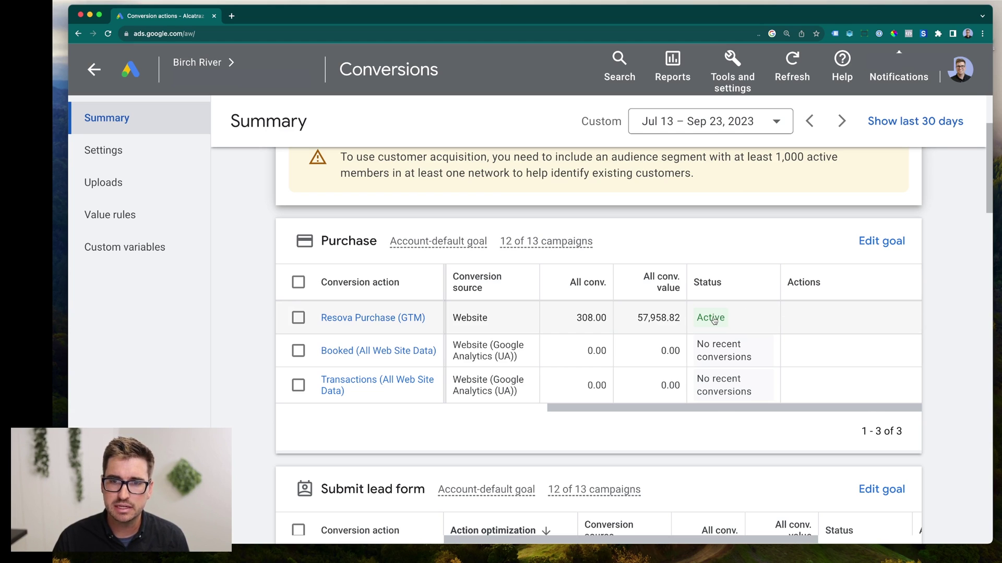
pyautogui.moveTo(713, 319)
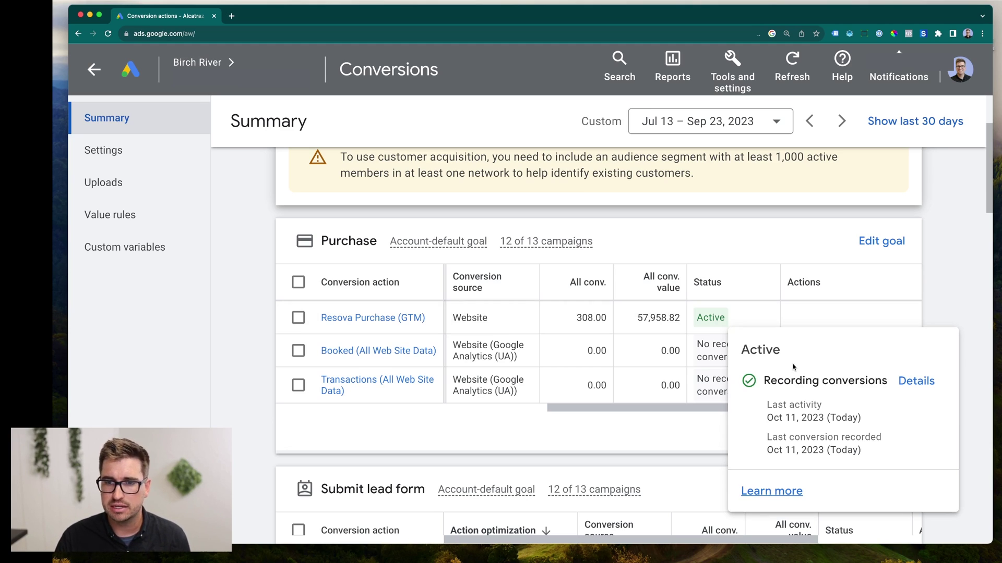
pyautogui.moveTo(765, 403)
pyautogui.mouseDown()
pyautogui.moveTo(854, 417)
pyautogui.moveTo(782, 406)
pyautogui.mouseUp()
pyautogui.moveTo(844, 450); pyautogui.dragTo(785, 439)
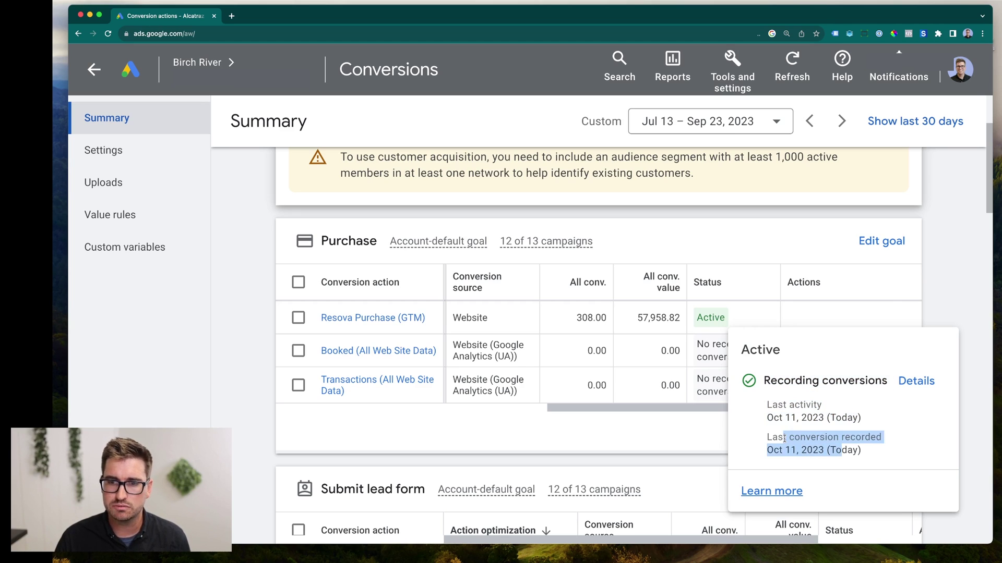
pyautogui.click(788, 439)
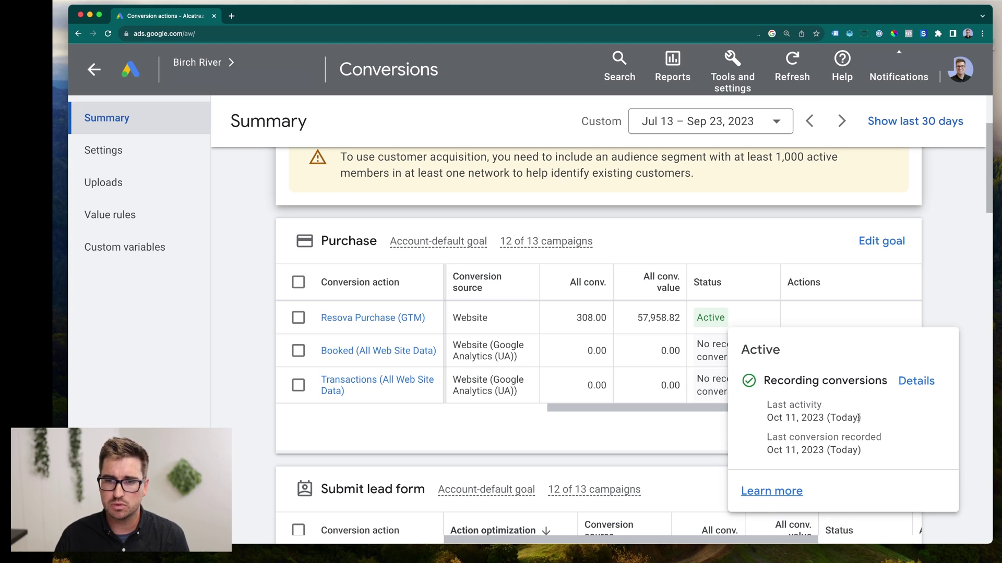
pyautogui.moveTo(858, 418); pyautogui.dragTo(769, 406)
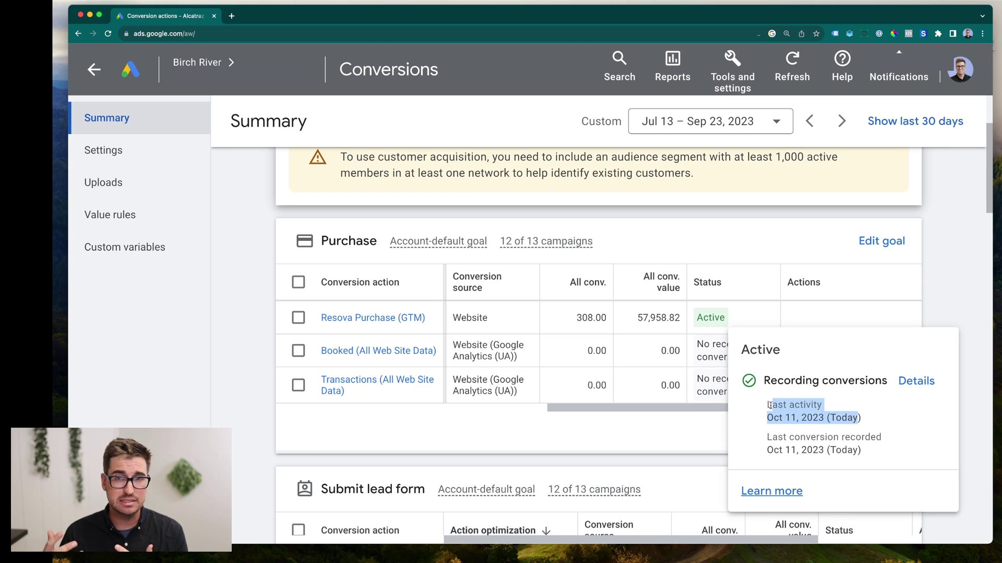
pyautogui.moveTo(855, 450); pyautogui.dragTo(770, 438)
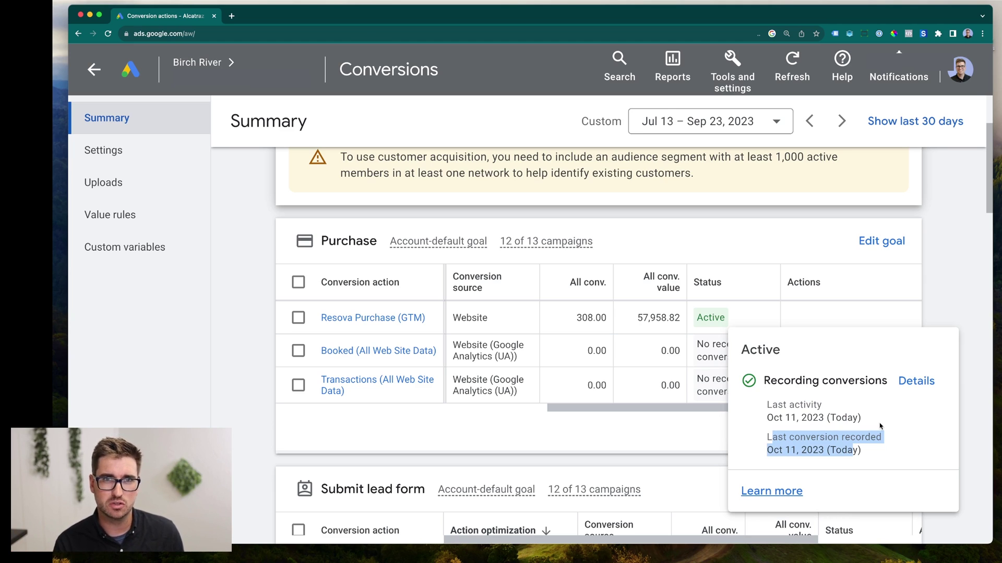
pyautogui.click(844, 415)
pyautogui.moveTo(863, 421); pyautogui.dragTo(768, 405)
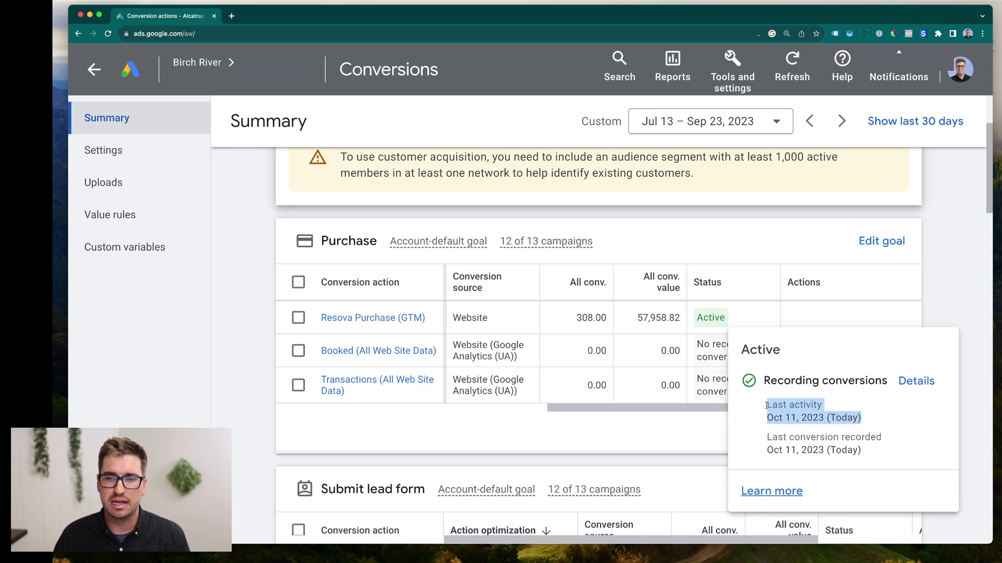
pyautogui.moveTo(859, 451); pyautogui.dragTo(767, 442)
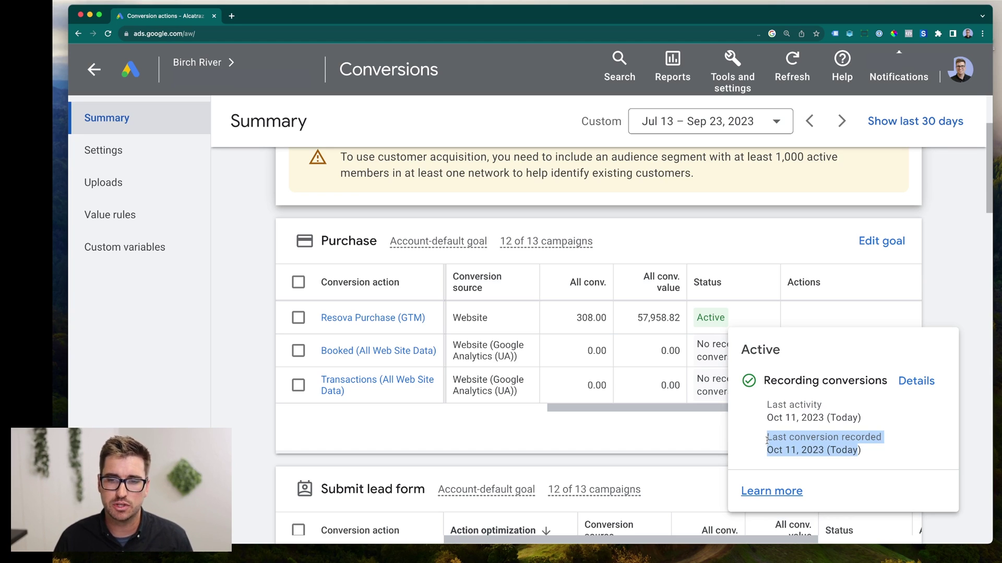
pyautogui.moveTo(767, 404); pyautogui.dragTo(847, 419)
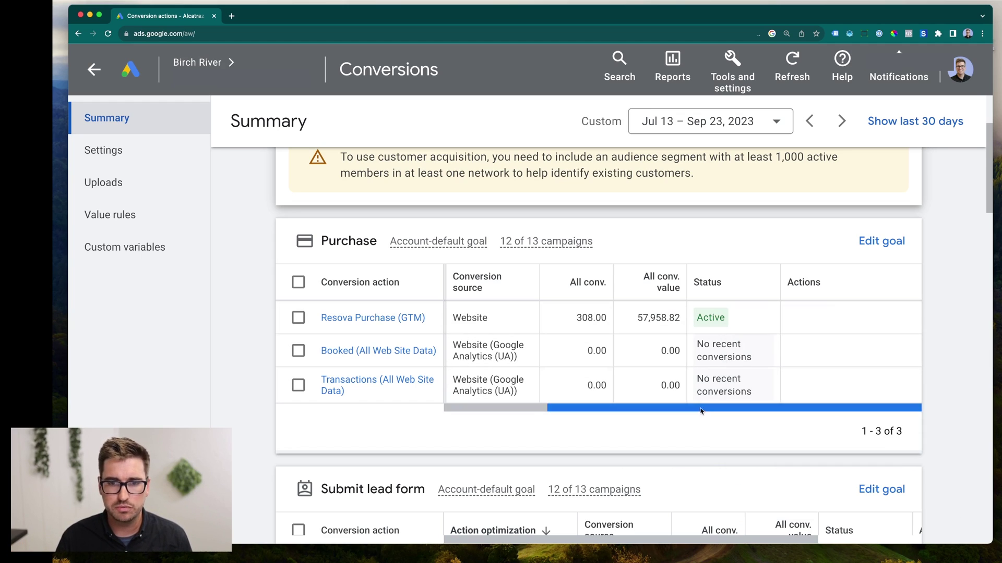
pyautogui.moveTo(697, 411); pyautogui.dragTo(586, 410)
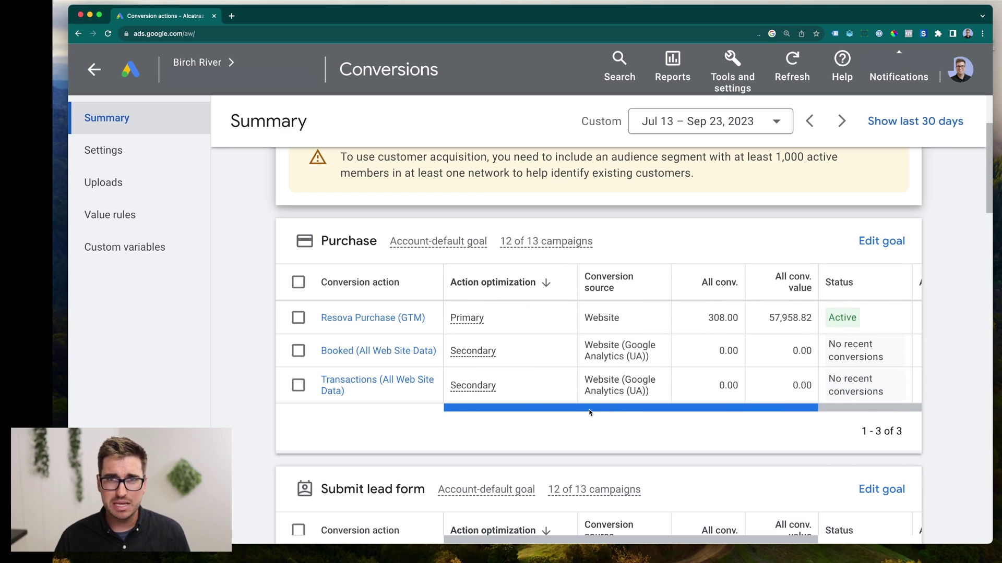